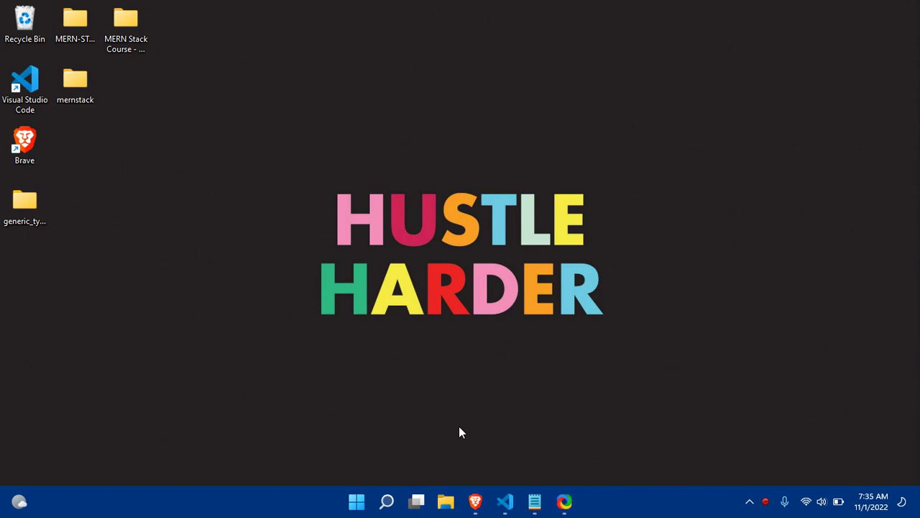
Open a File Explorer window showing Quick access.
key(super+e)
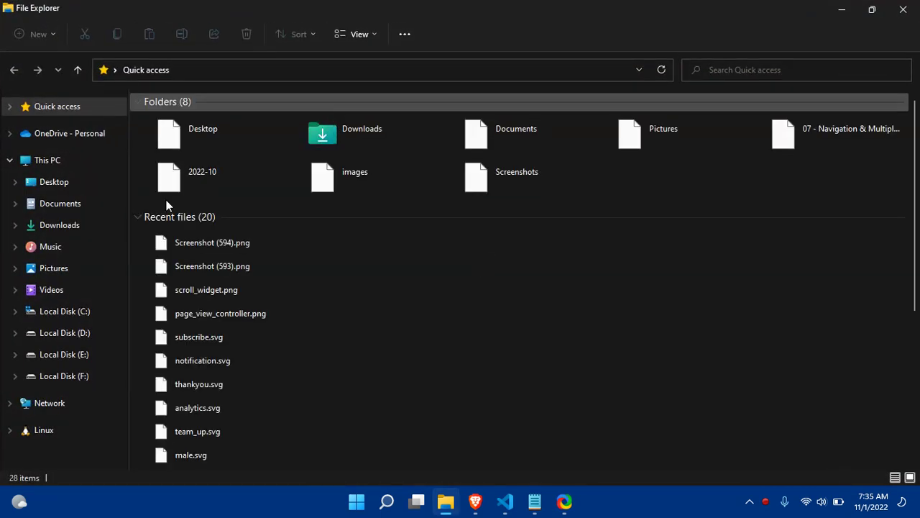
Browse to C:\Android\android-sdk\platform-tools and copy its full folder path.
click(69, 312)
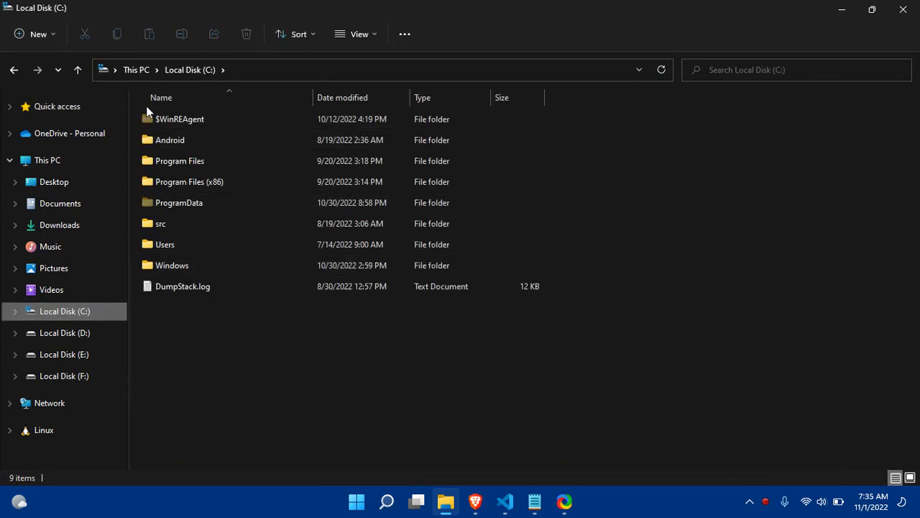
click(170, 145)
click(171, 146)
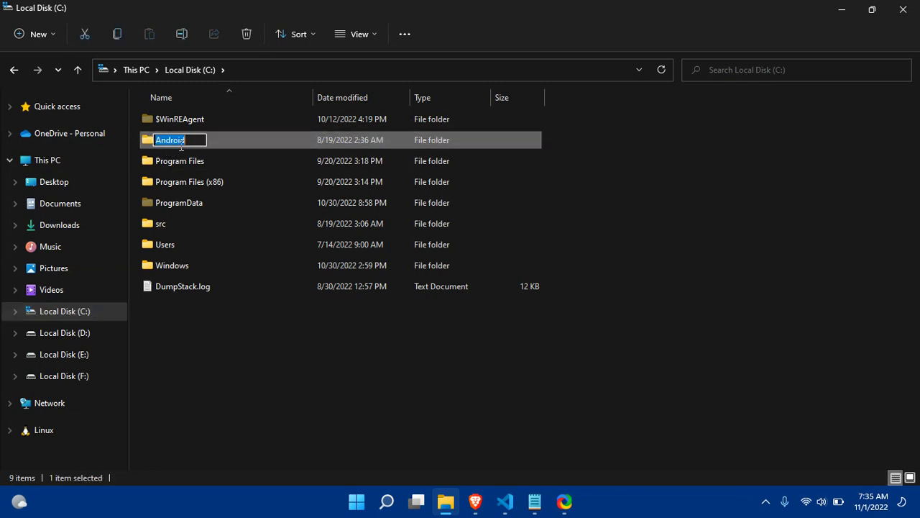
click(222, 143)
double_click(223, 142)
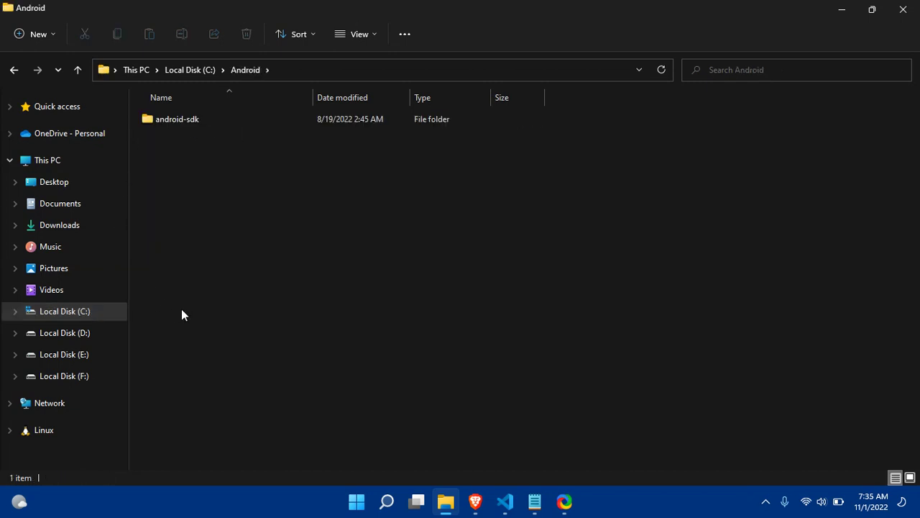
double_click(214, 125)
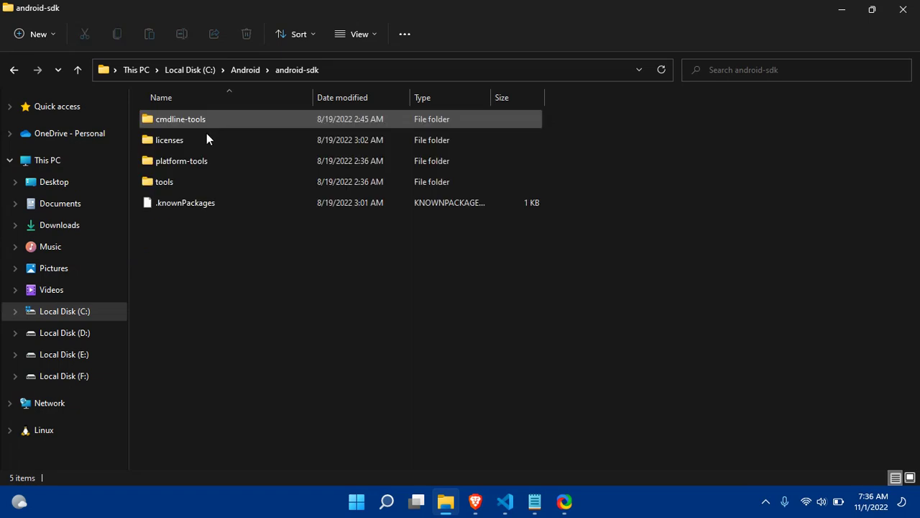
double_click(195, 159)
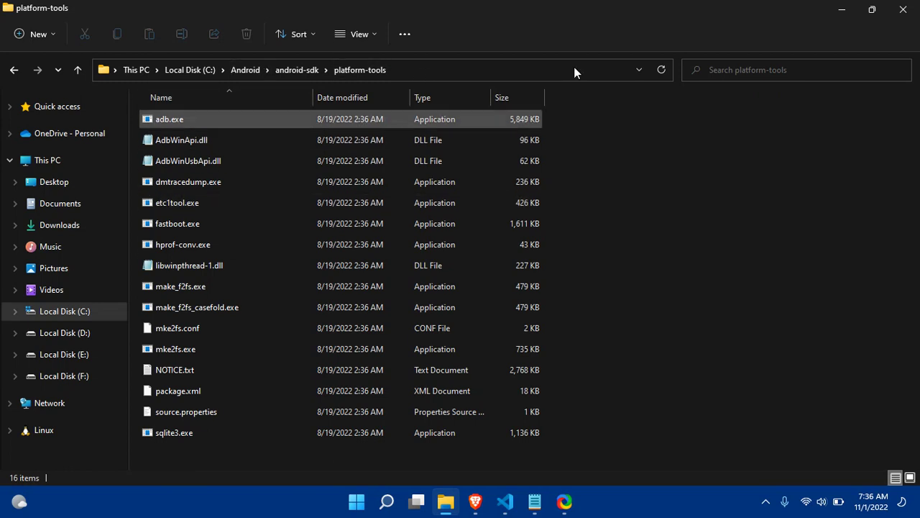
click(432, 73)
key(ctrl+c)
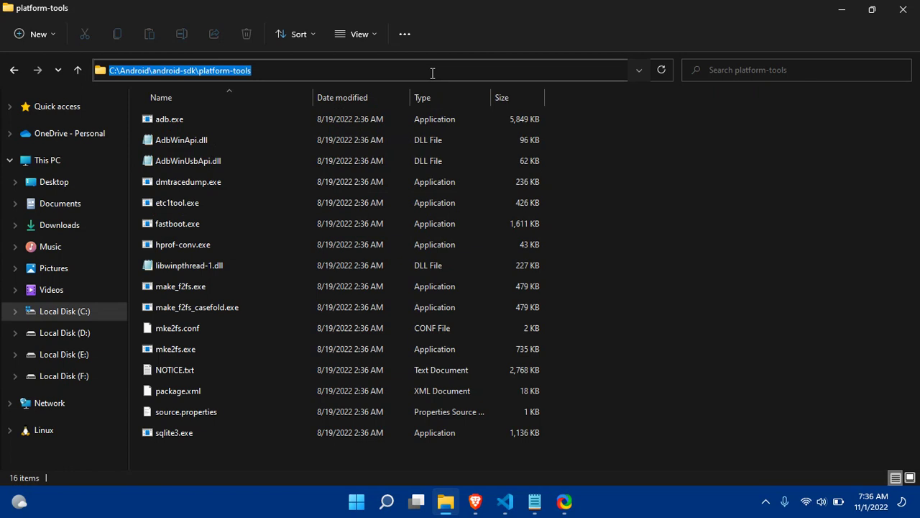
click(394, 510)
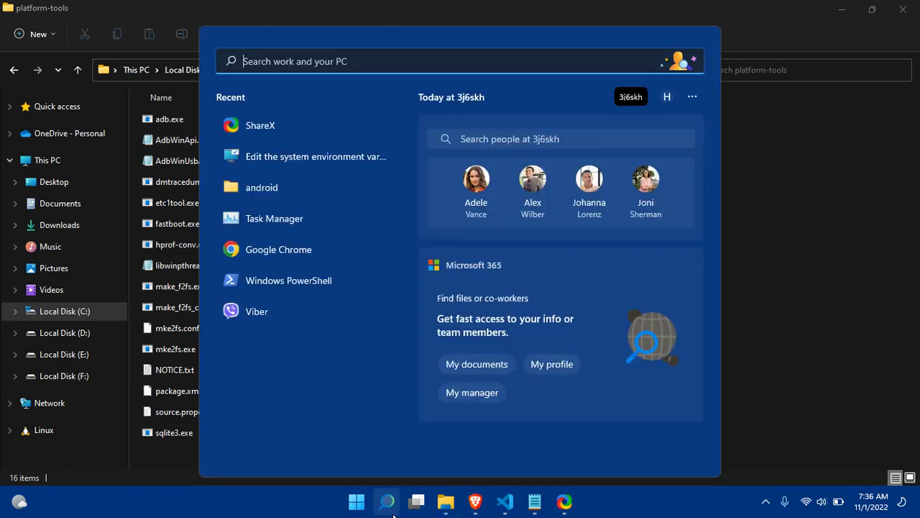
Search 'env' to reach System Properties and its Environment Variables dialog.
text(env)
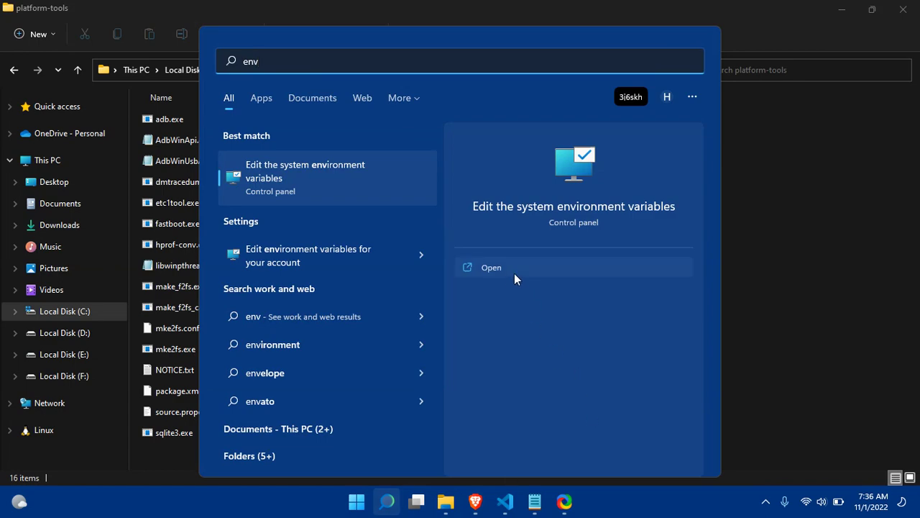
click(507, 273)
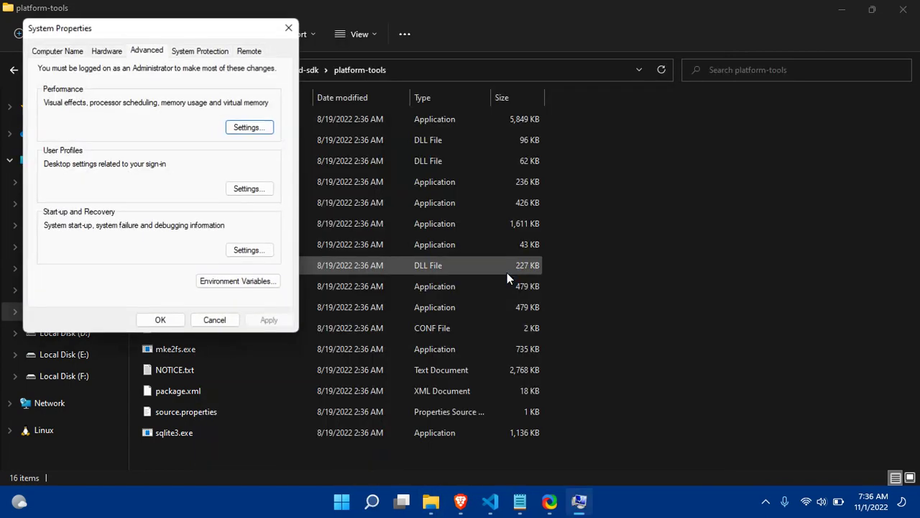
drag(173, 30, 468, 56)
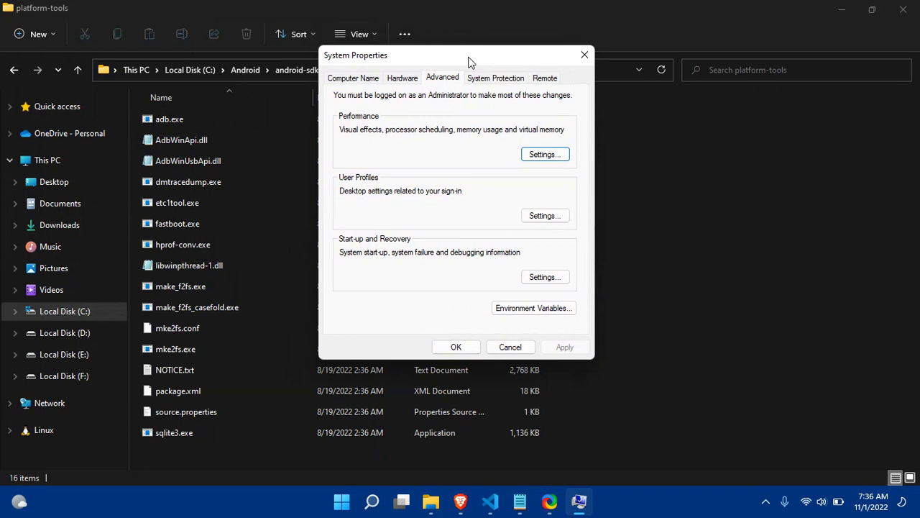
click(534, 308)
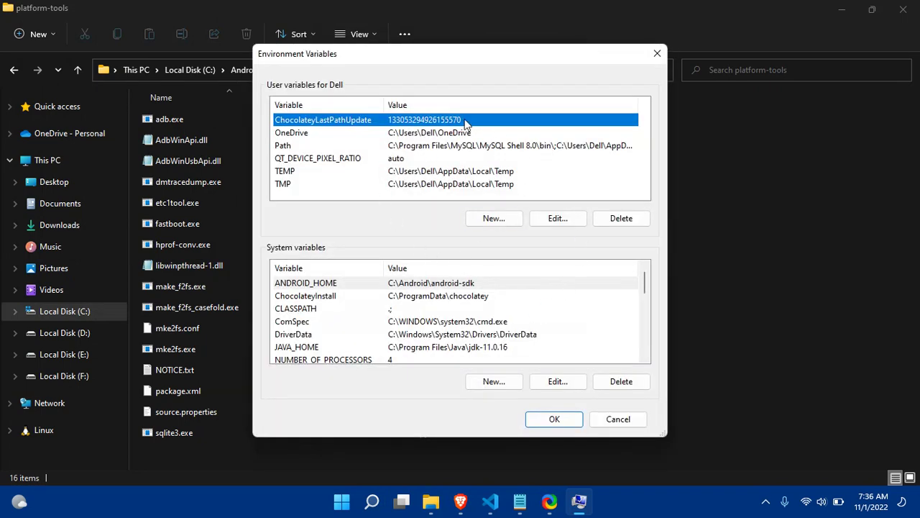
Add the platform-tools path to the user Path, remove the duplicate, and save all dialogs.
double_click(374, 148)
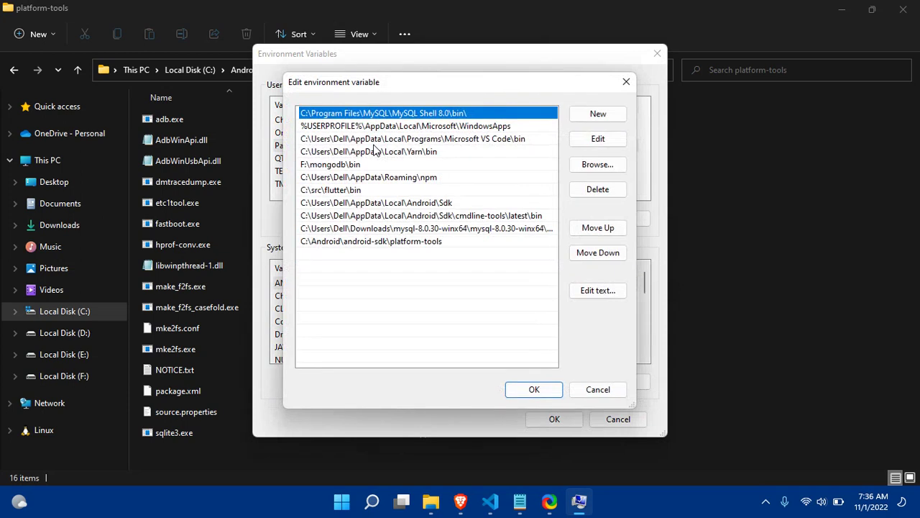
click(583, 116)
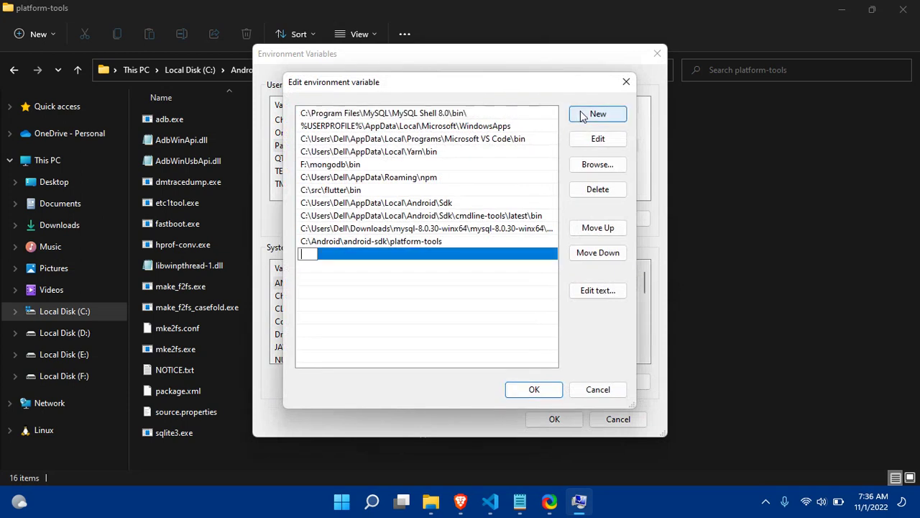
key(ctrl+v)
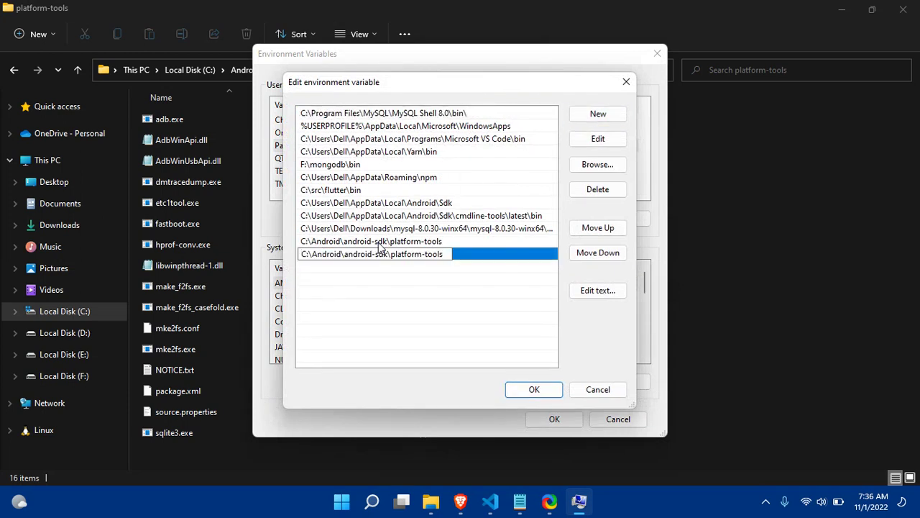
click(446, 243)
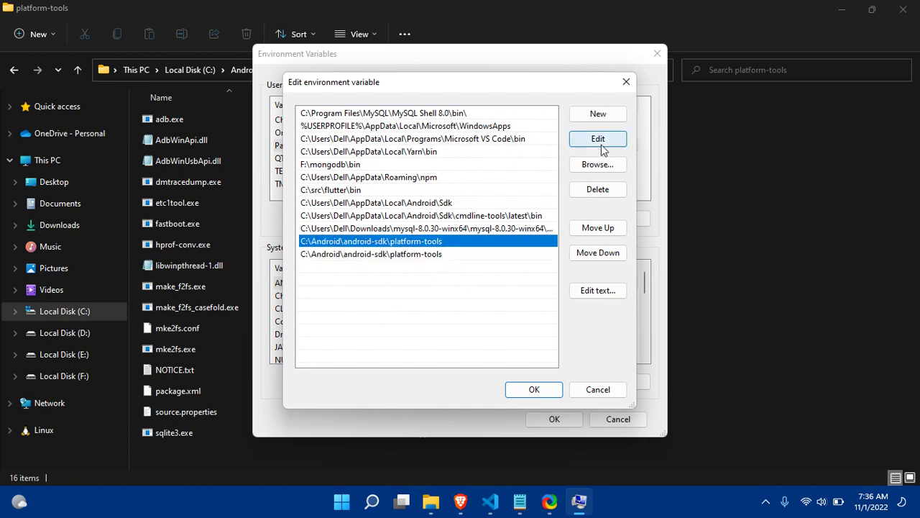
click(588, 189)
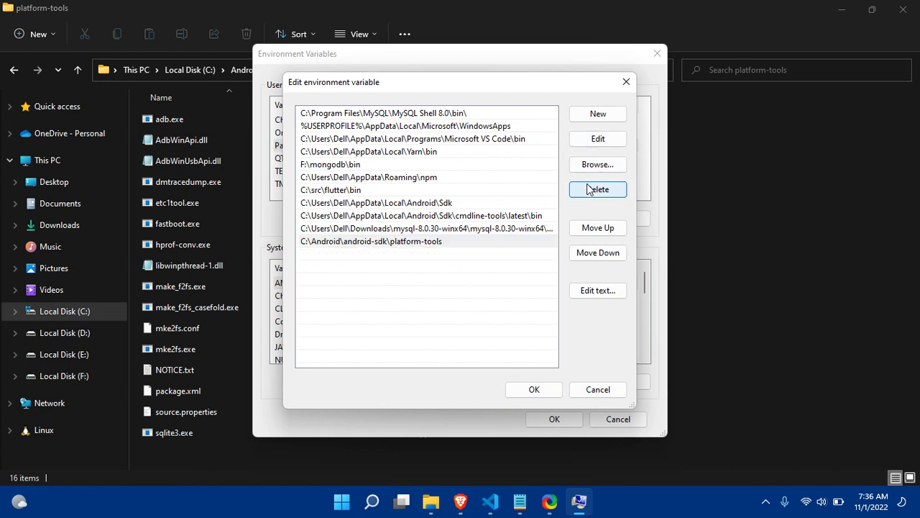
click(534, 389)
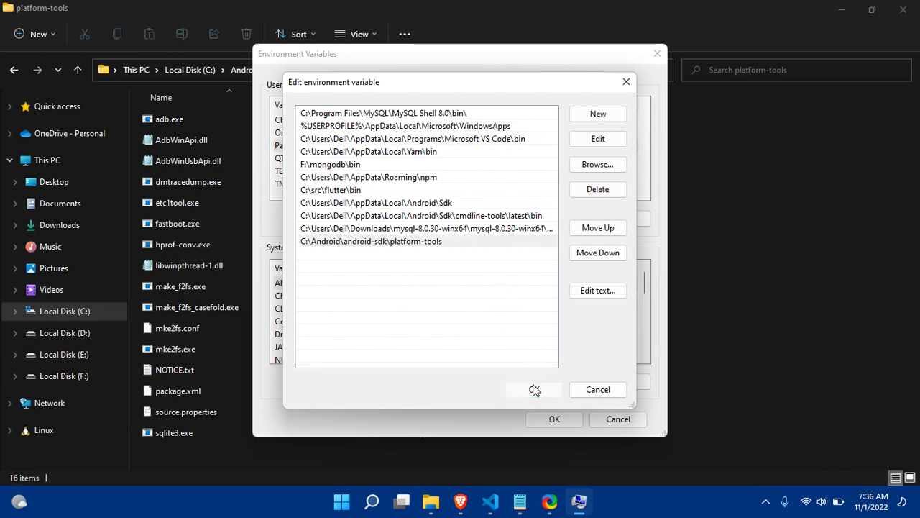
click(550, 415)
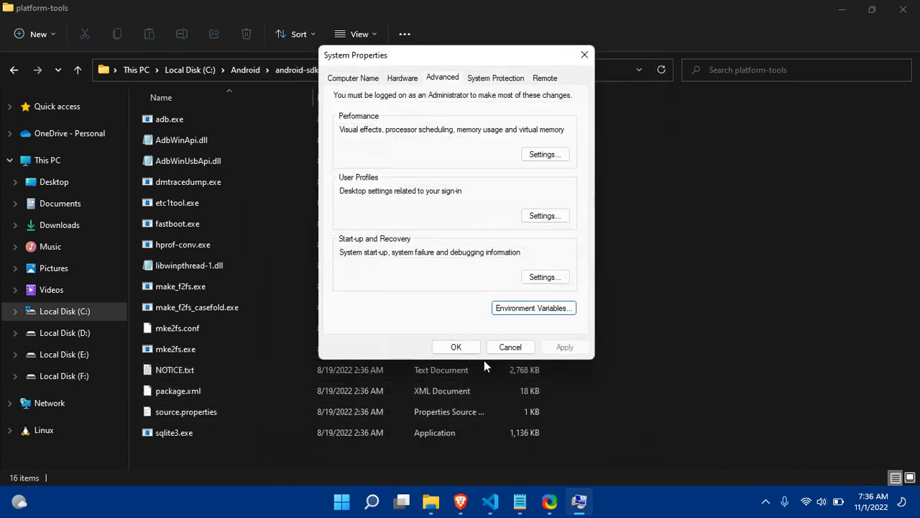
click(450, 348)
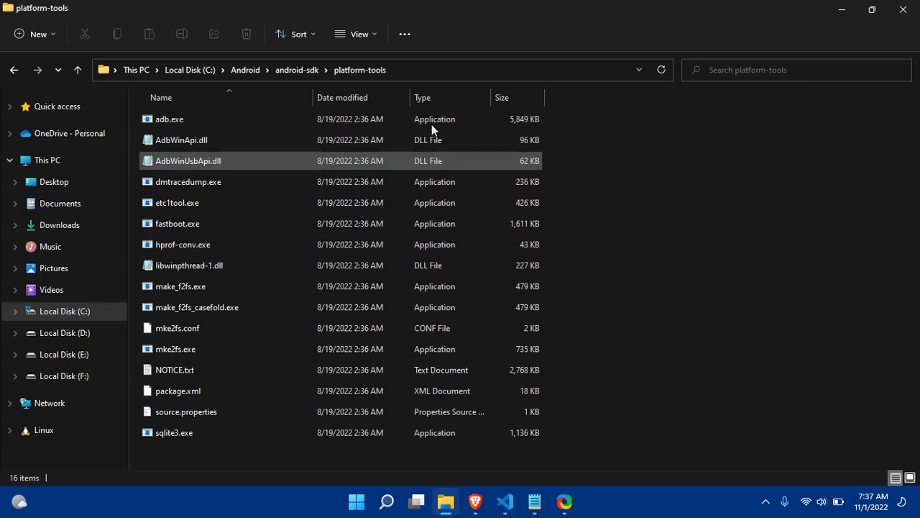
Leave File Explorer on android-sdk minimised and restore VS Code showing onboarding_screen.dart.
click(292, 67)
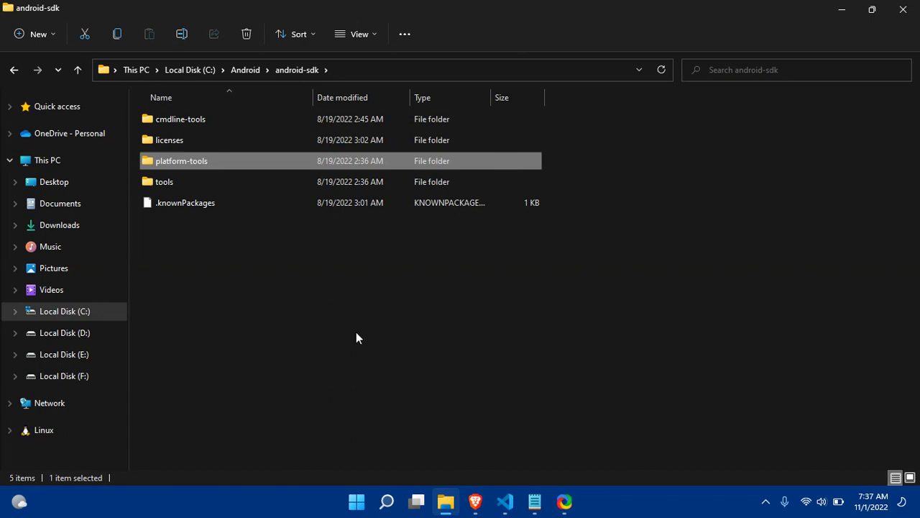
click(398, 337)
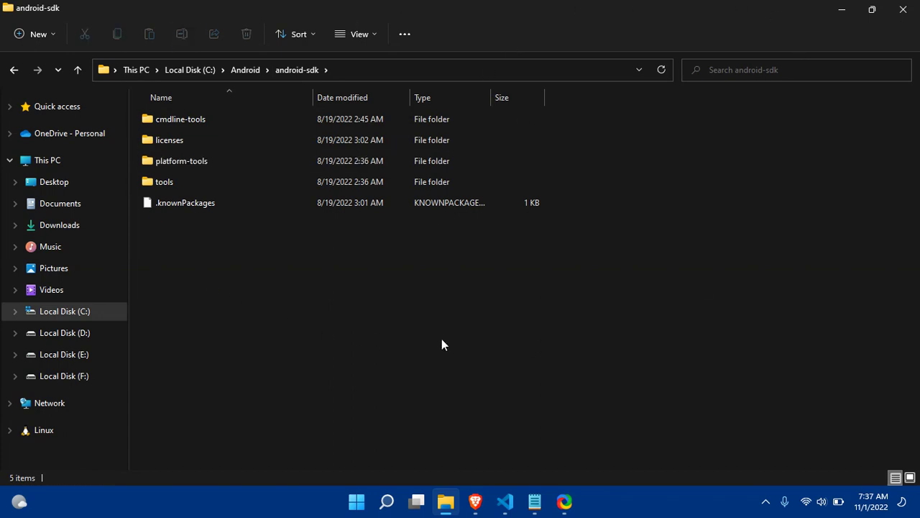
click(841, 10)
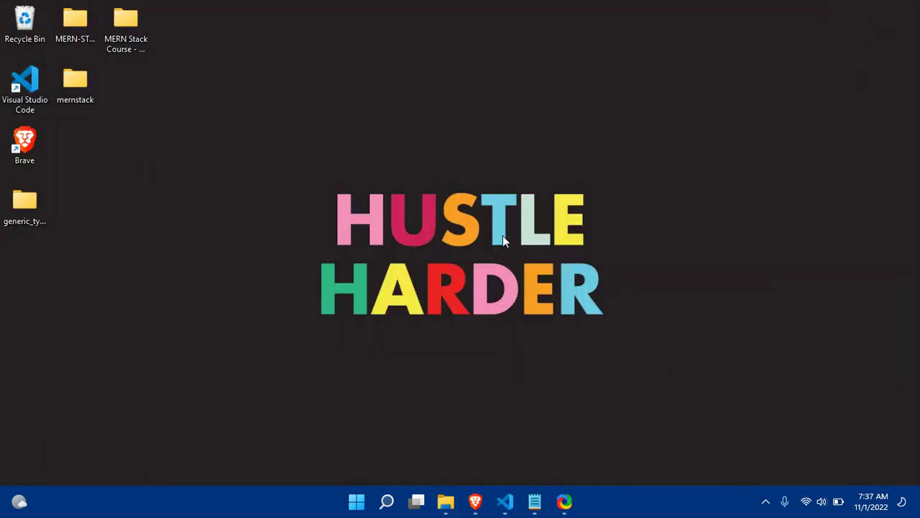
click(505, 501)
click(452, 280)
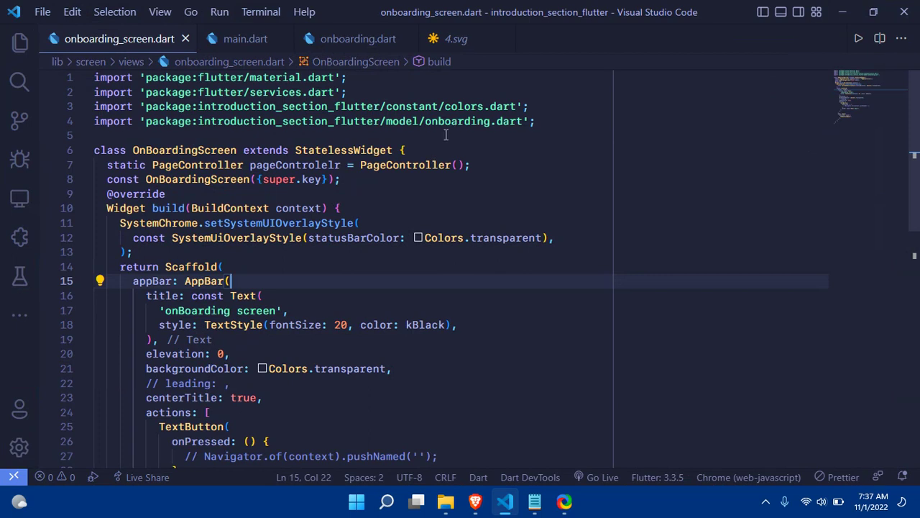
click(411, 263)
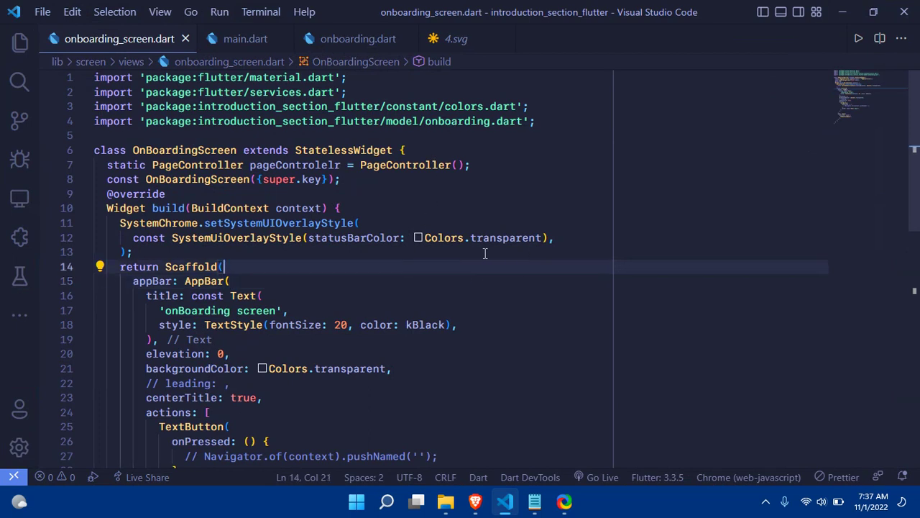
click(726, 478)
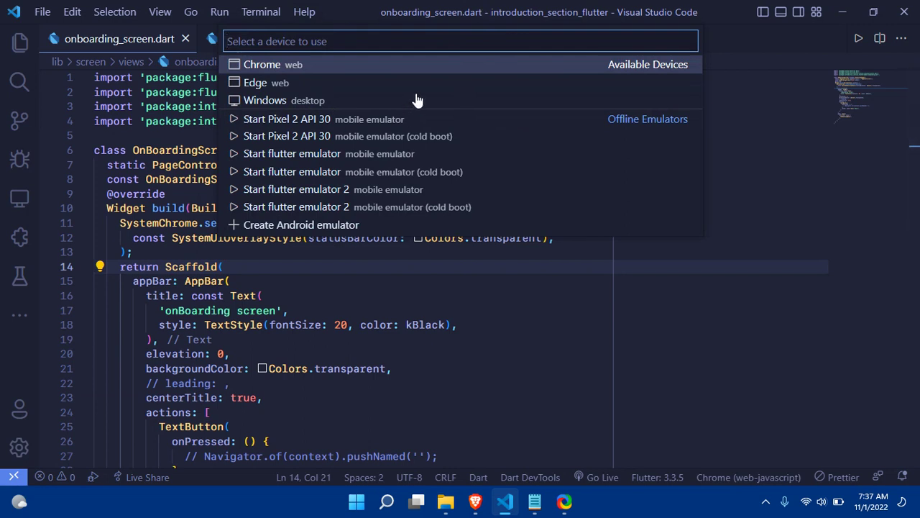
click(409, 273)
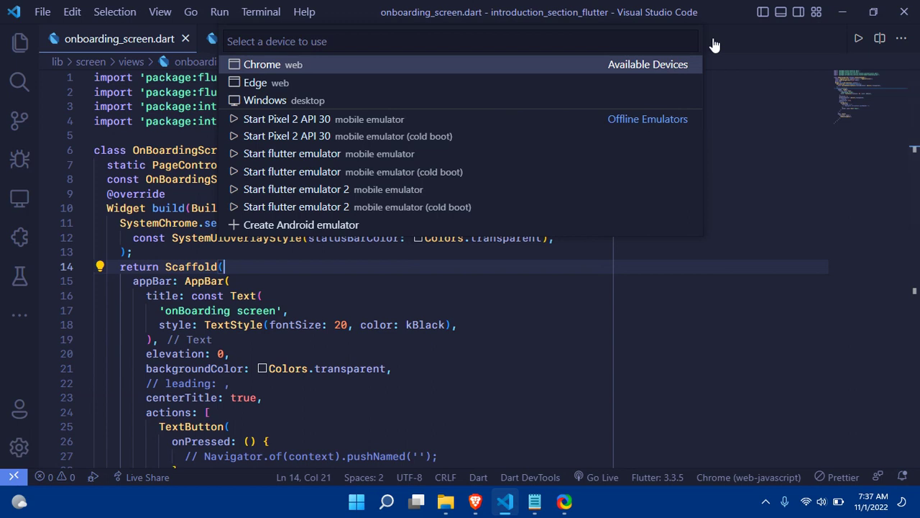
key(Escape)
click(499, 201)
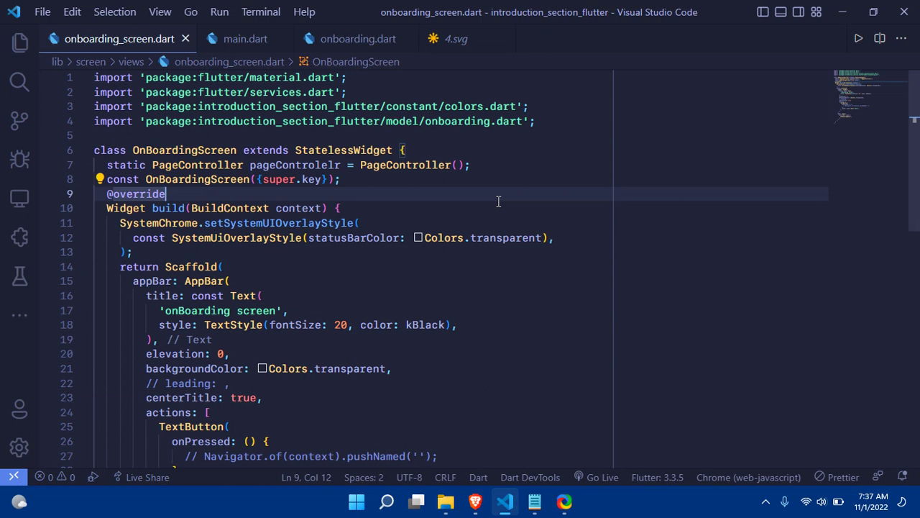
Switch the Flutter run device from Chrome to the CPH2333 phone.
click(717, 479)
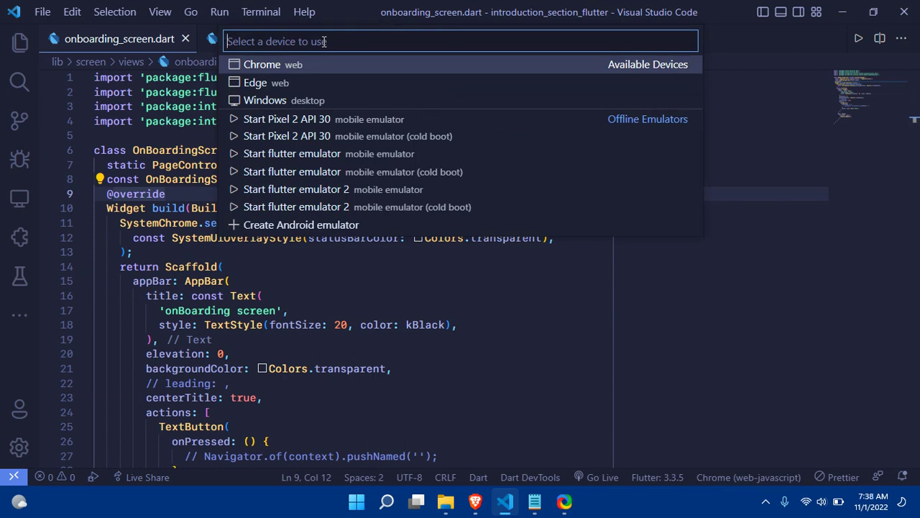
click(455, 282)
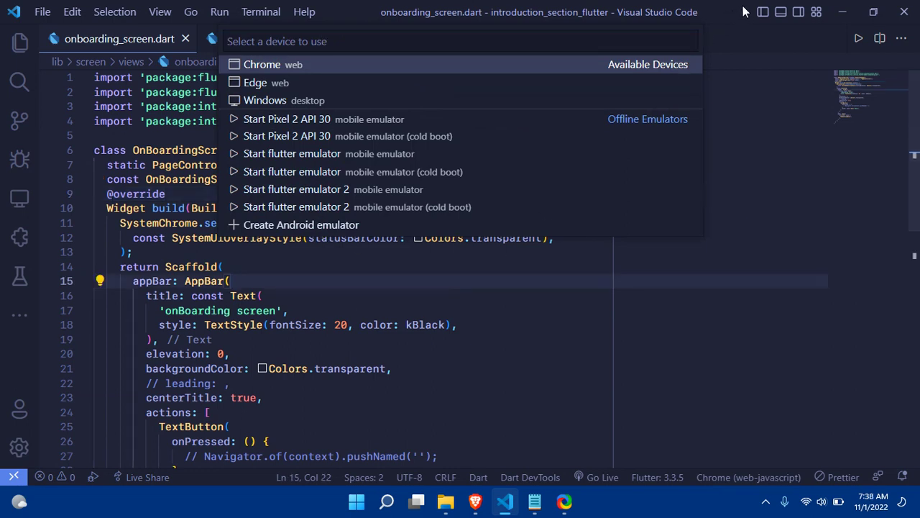
click(581, 64)
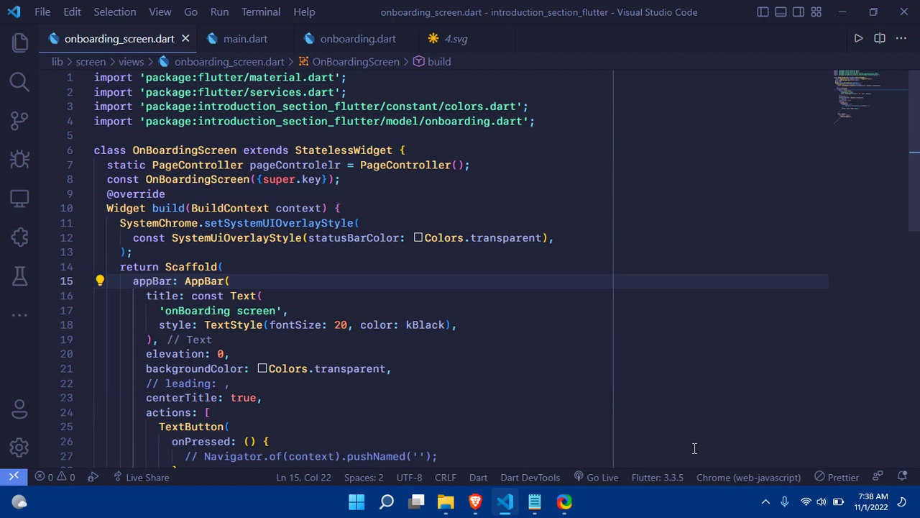
click(740, 478)
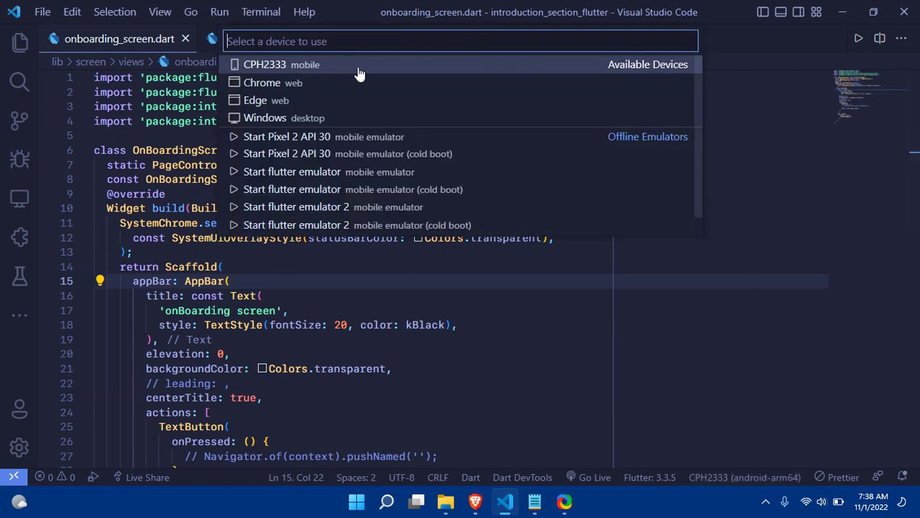
click(368, 71)
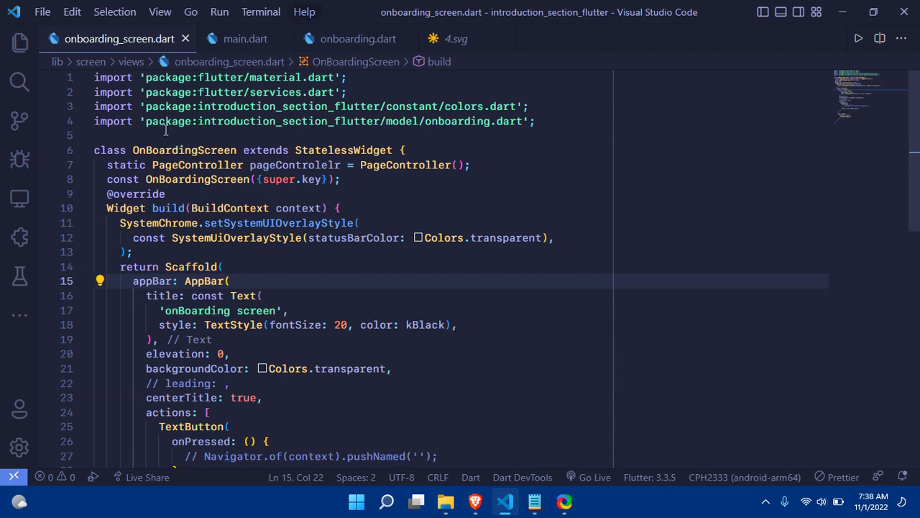
Run scrcpy from a Command Prompt and move the CPH2333 mirror window to the right.
click(476, 340)
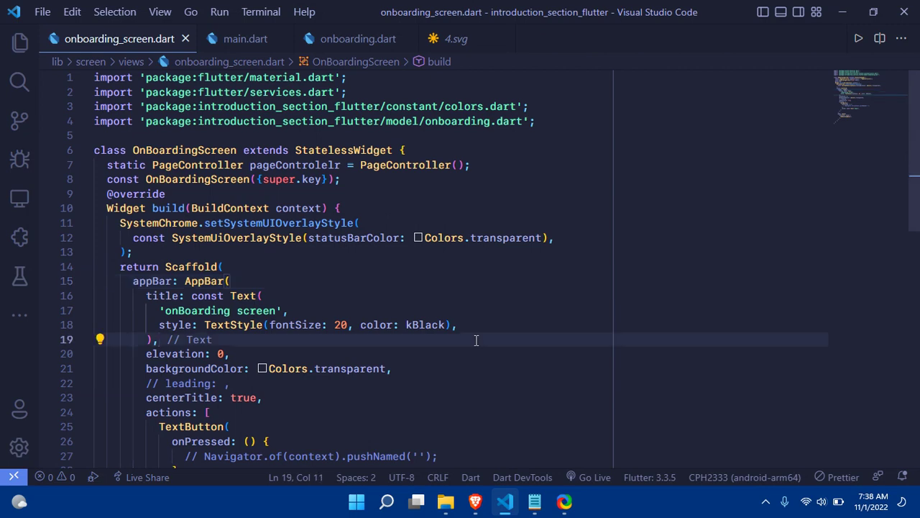
key(super+r)
text(cmd)
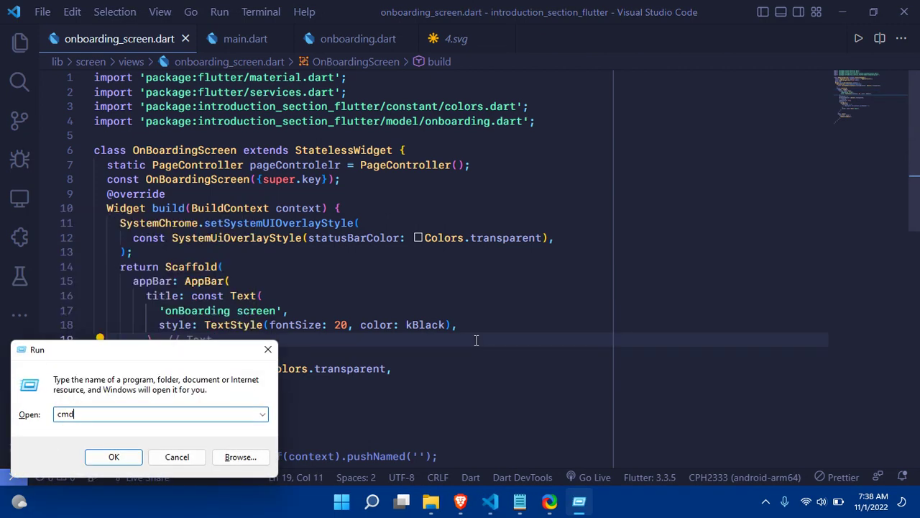
key(Return)
text(scrcpy)
key(Return)
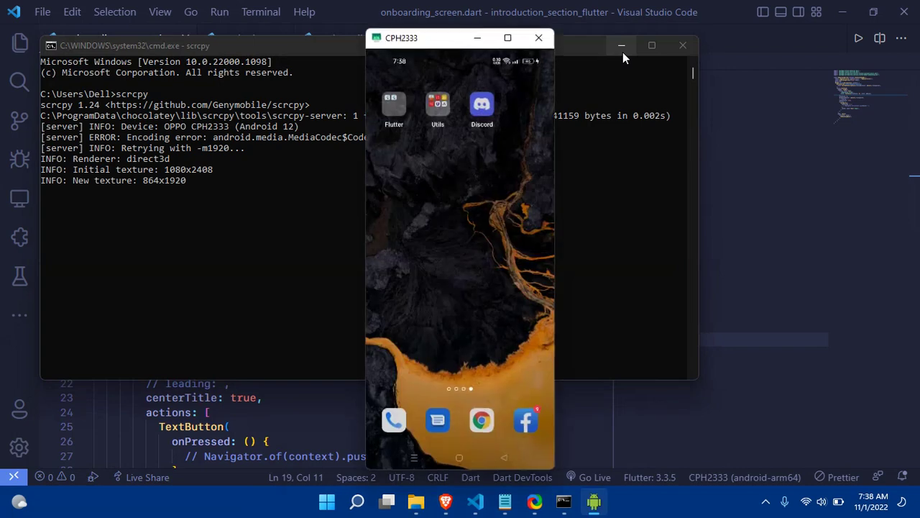
click(623, 46)
drag(448, 43, 743, 49)
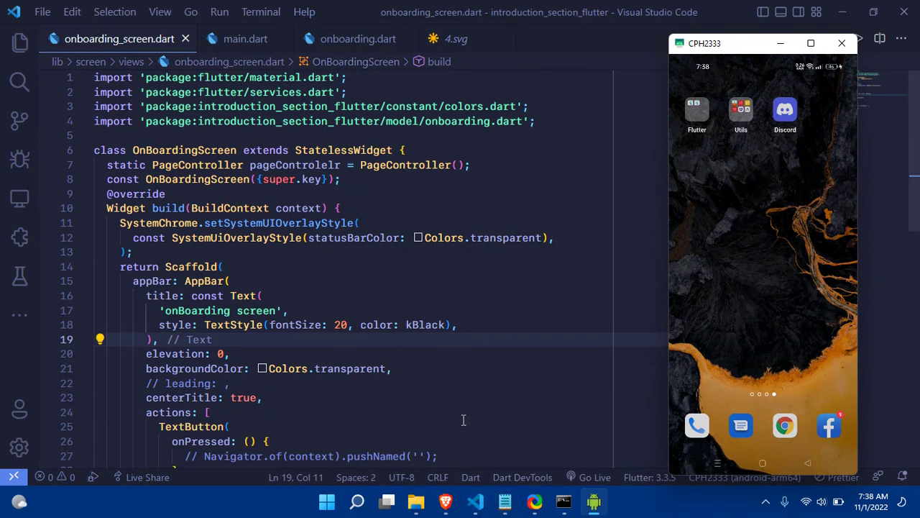
key(super+r)
Open a new Command Prompt and enlarge its text.
text(cmd)
key(Return)
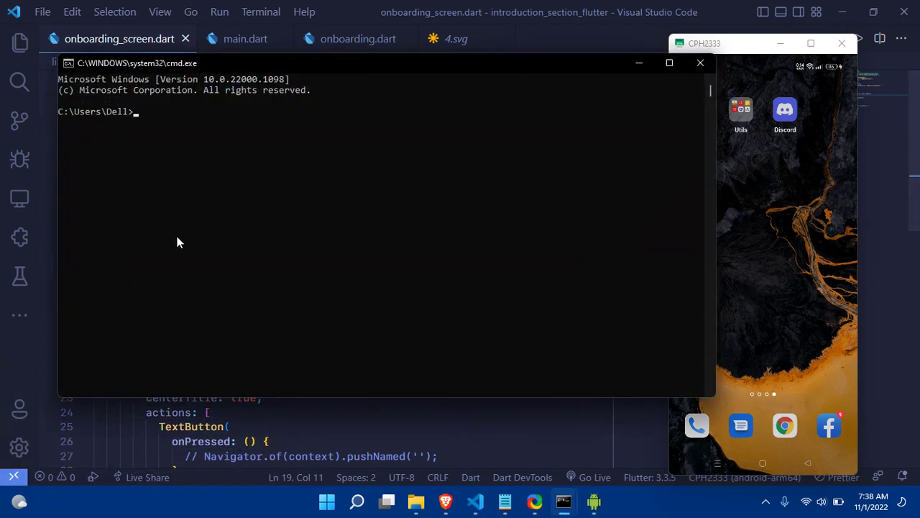
ctrl+scroll(243, 223, up, 2)
ctrl+scroll(249, 231, up, 2)
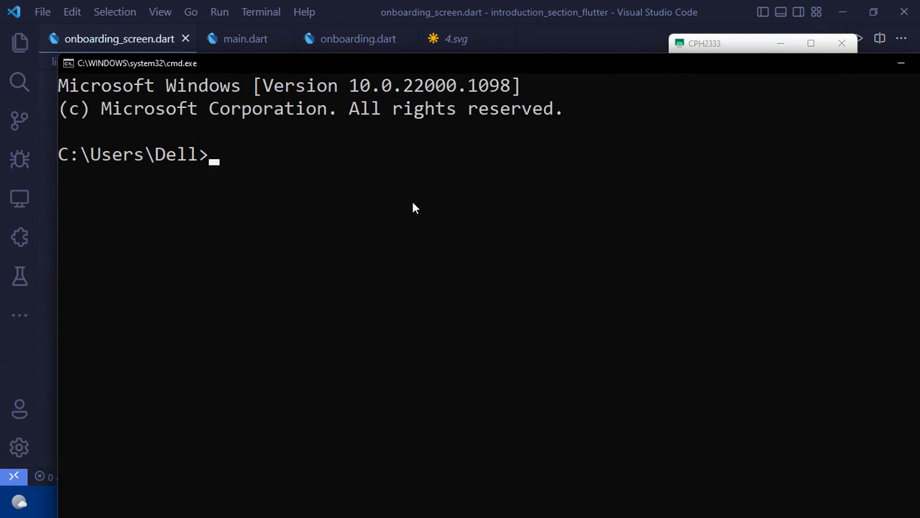
Run adb tcpip 5555 to restart adb in TCP mode on port 5555.
text(ci)
key(BackSpace)
key(BackSpace)
key(BackSpace)
text(adb)
drag(255, 161, 217, 164)
click(298, 154)
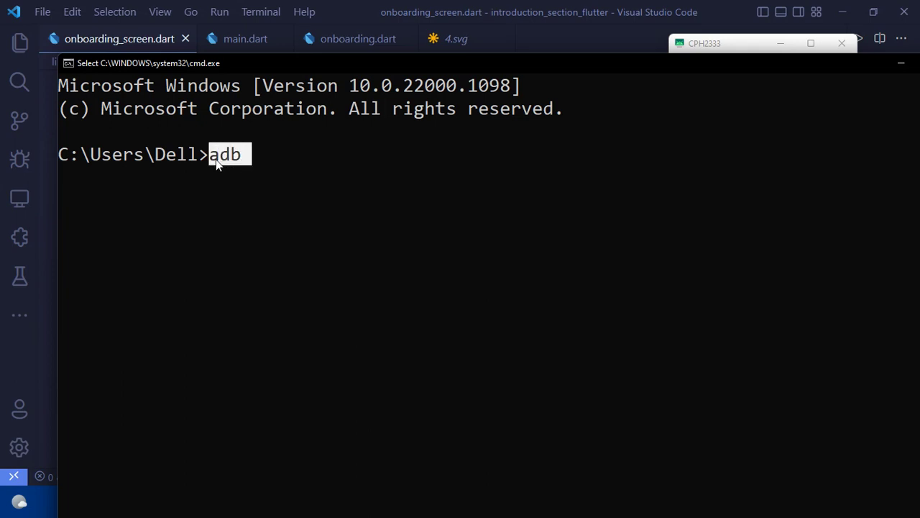
click(268, 156)
text(tci)
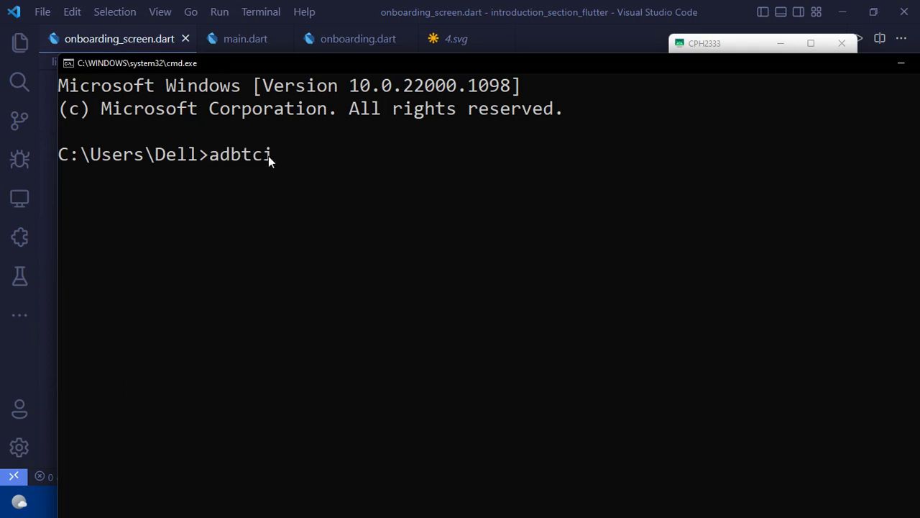
text(tci)
key(BackSpace)
text(pip 5555)
drag(371, 156, 316, 160)
key(BackSpace)
key(BackSpace)
key(BackSpace)
key(BackSpace)
text(800)
key(BackSpace)
key(BackSpace)
key(BackSpace)
text(55555)
key(BackSpace)
key(Return)
Highlight the restarting-in-TCP-mode message and minimise the phone's storage window.
drag(467, 177, 90, 181)
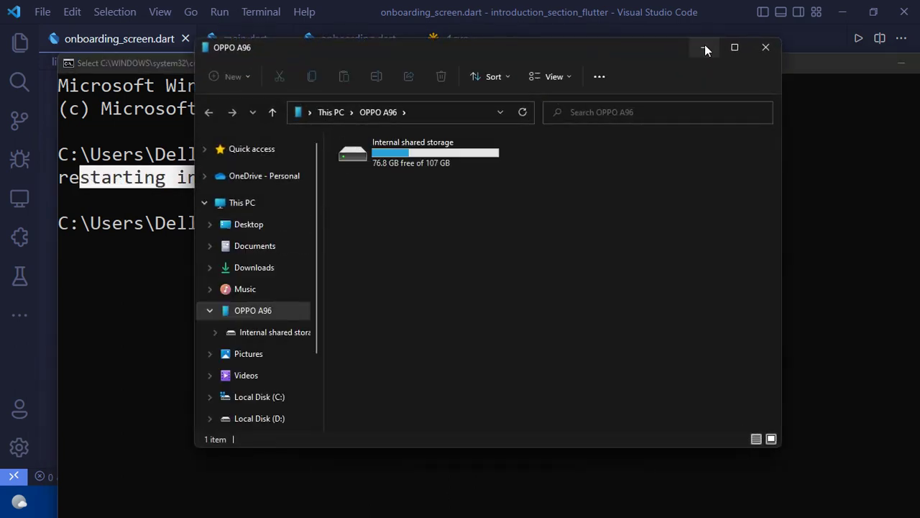
click(705, 47)
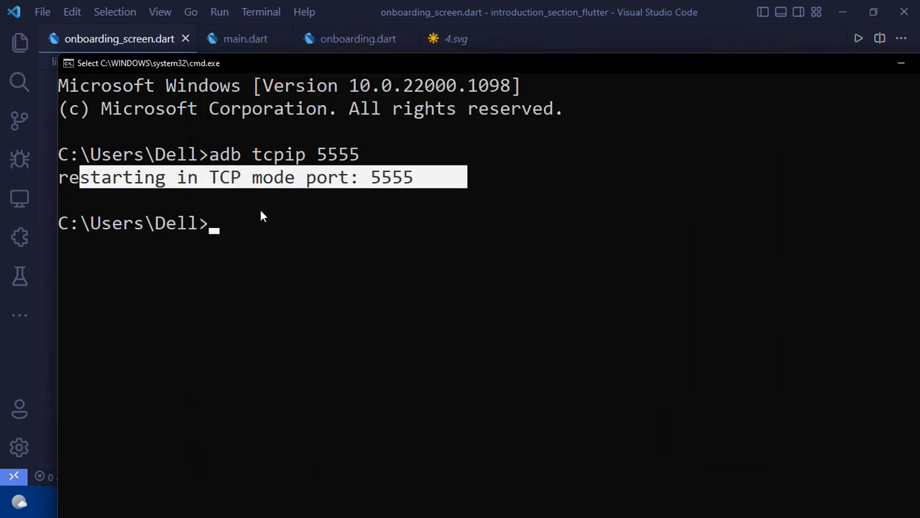
text(adb)
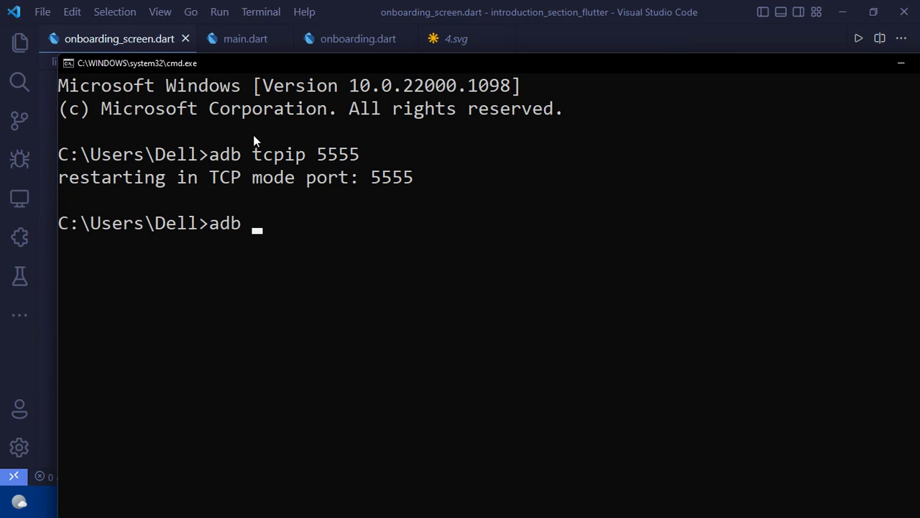
Attempt adb connect to 192.168.1.61 over Wi-Fi.
text(connect)
text(192.1)
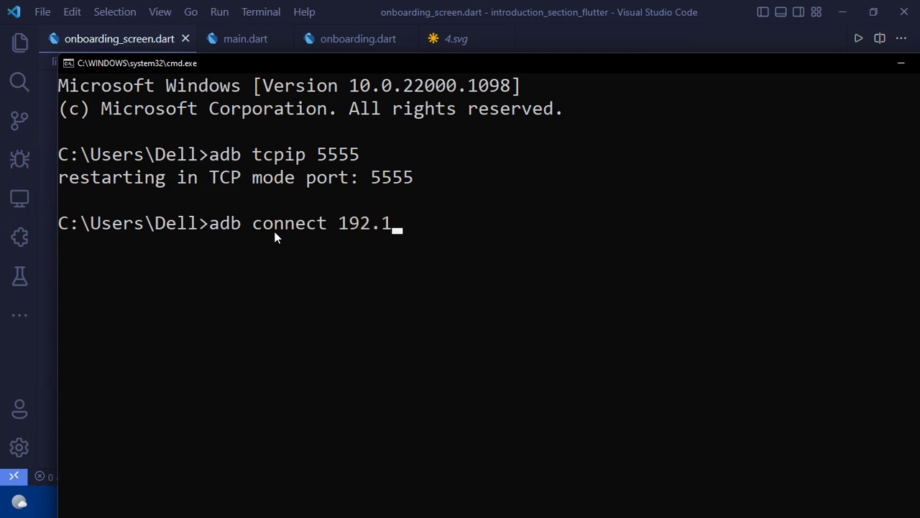
text(68.1.61)
key(Return)
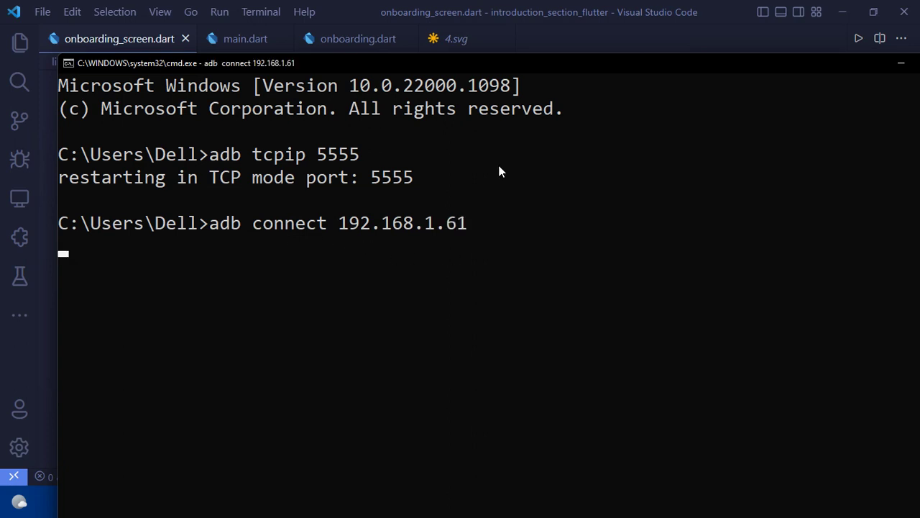
drag(492, 62, 489, 24)
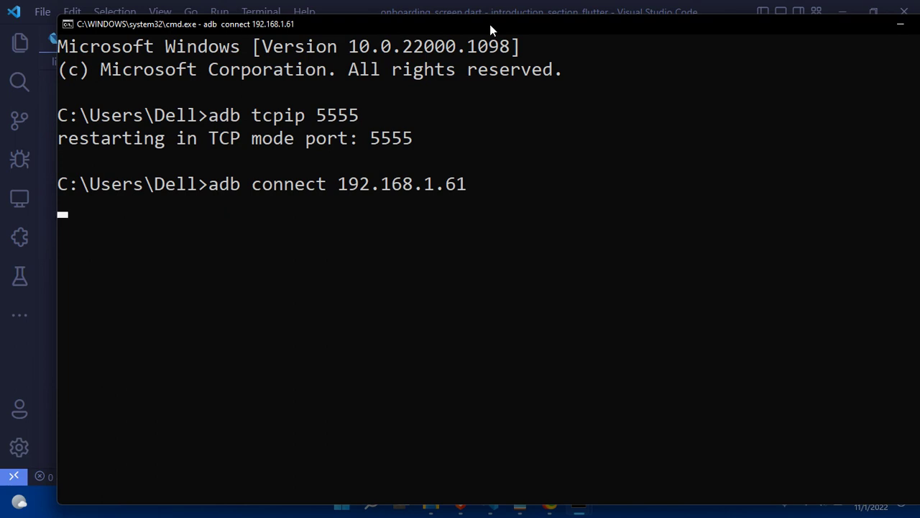
Cancel the stalled attempt, connect to 192.168.1.69:5555, and minimise the console.
key(ctrl+c)
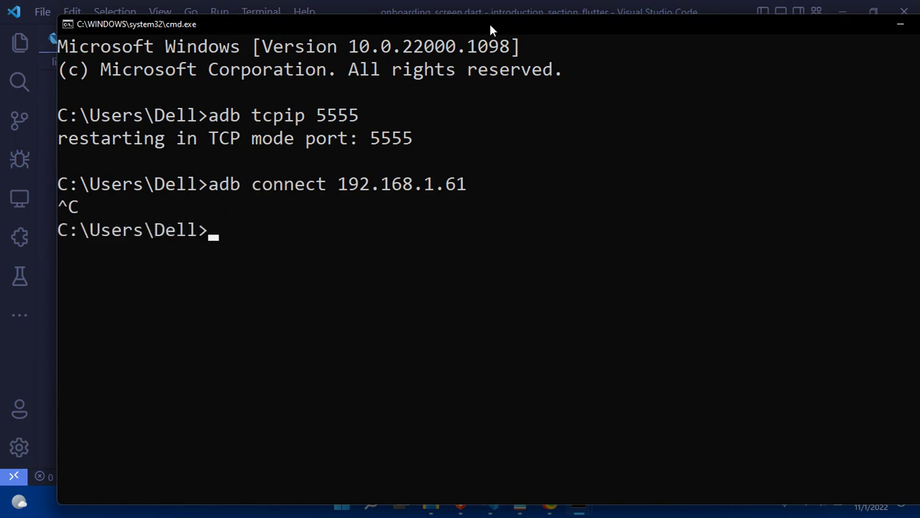
key(Up)
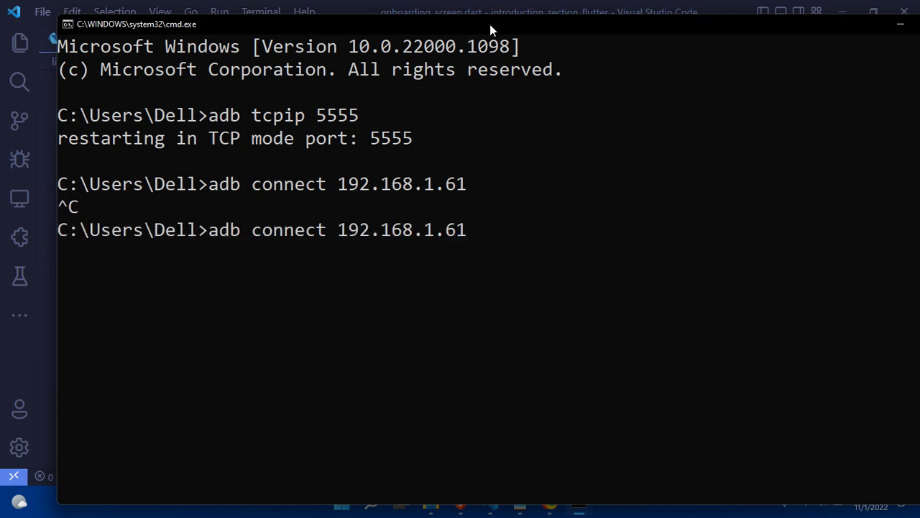
text(9)
key(Return)
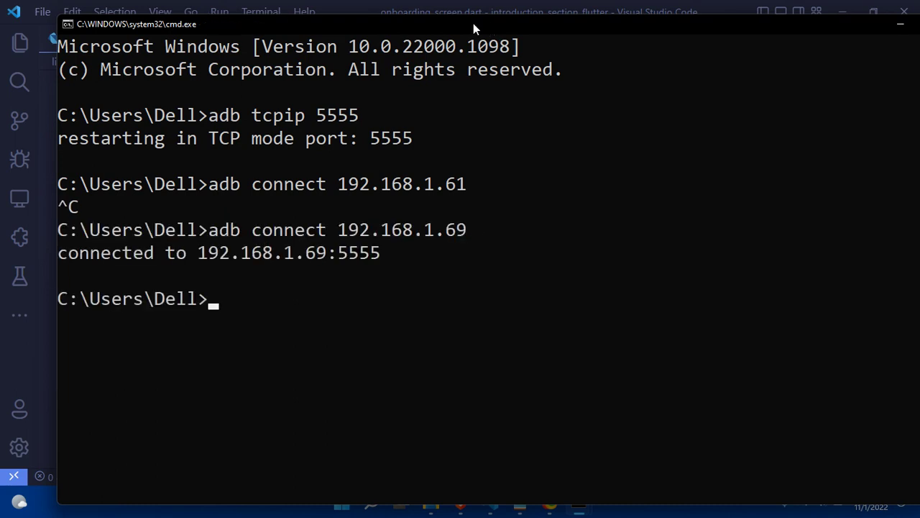
drag(401, 253, 41, 262)
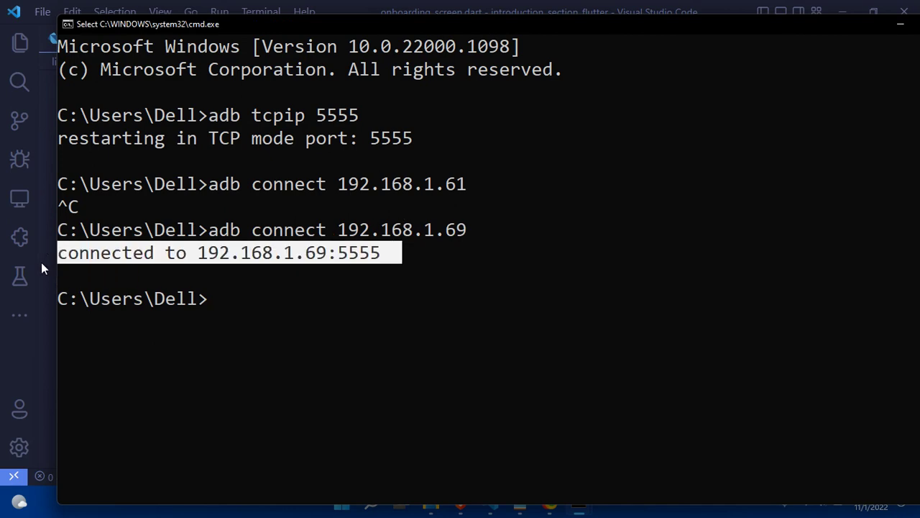
click(891, 27)
click(421, 310)
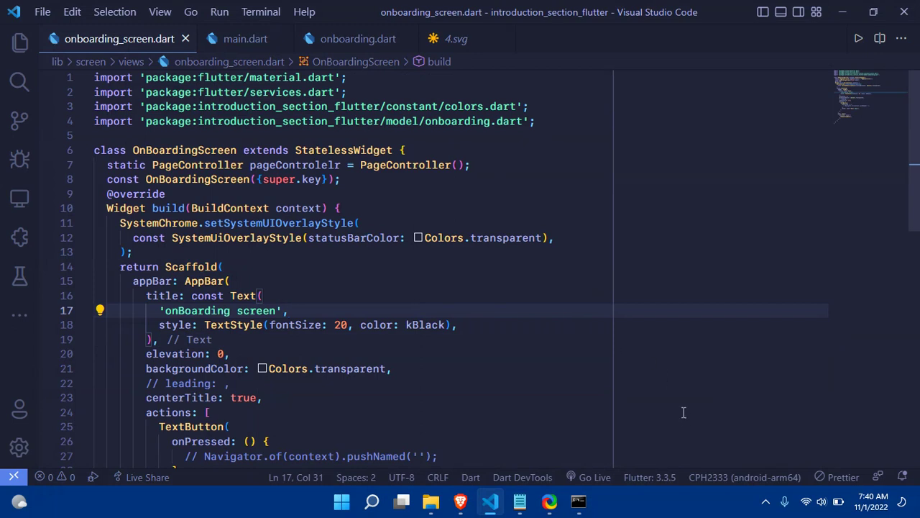
Select CPH2333 (android-arm64) as the target in the status-bar device list.
click(712, 476)
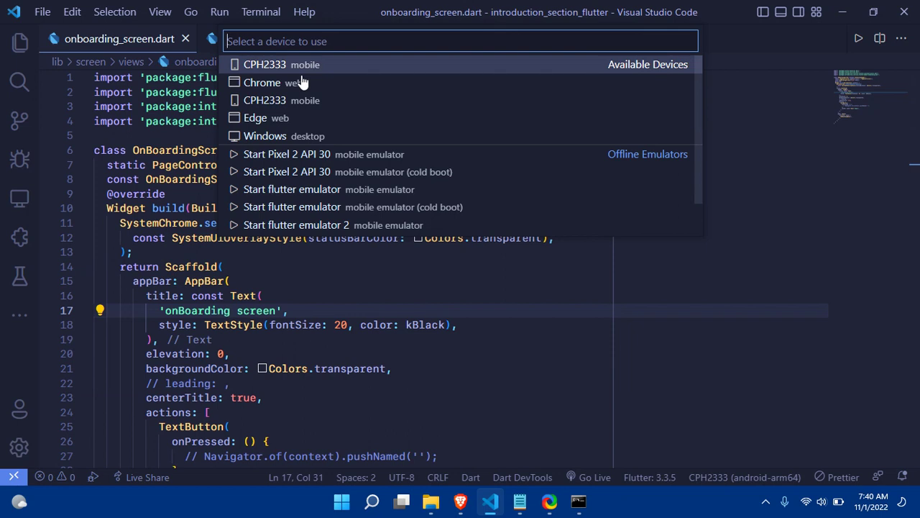
click(569, 64)
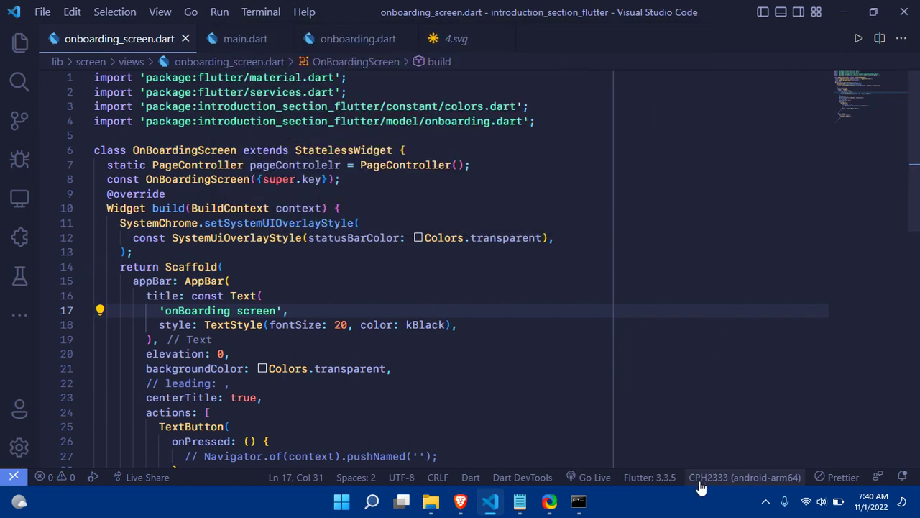
click(726, 477)
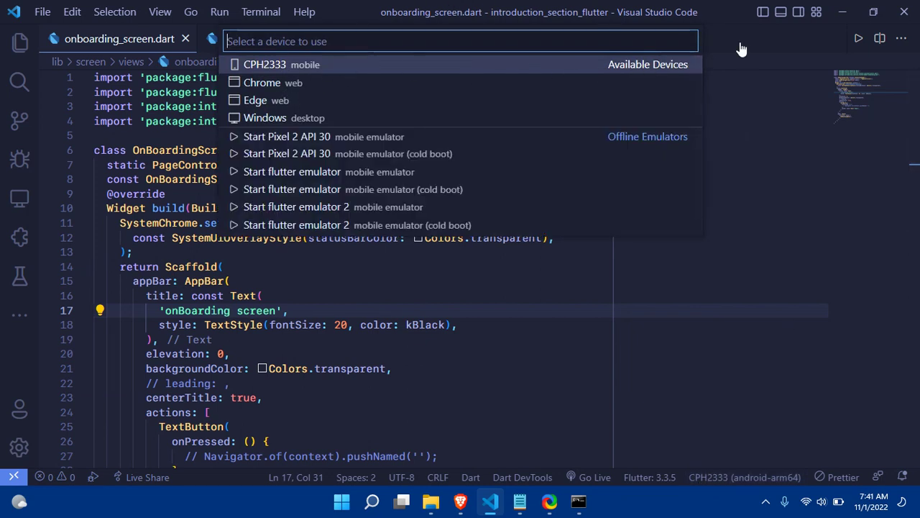
click(637, 67)
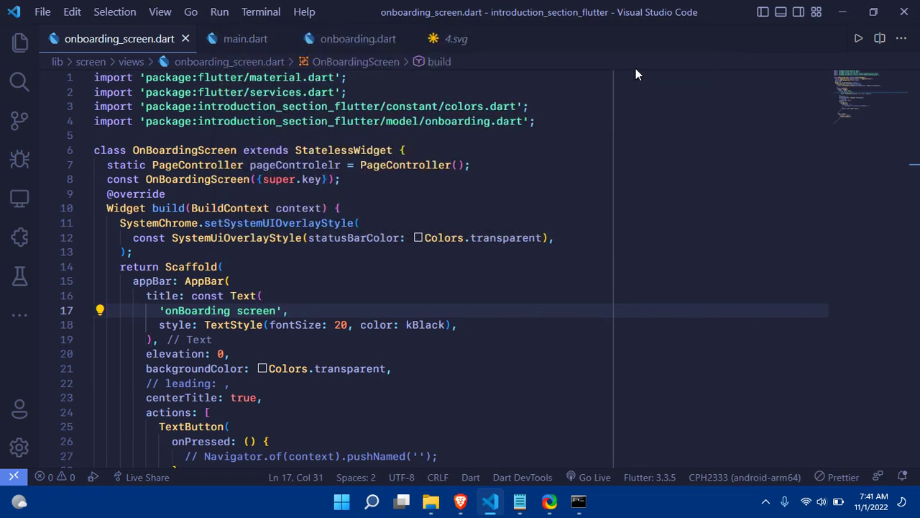
click(218, 12)
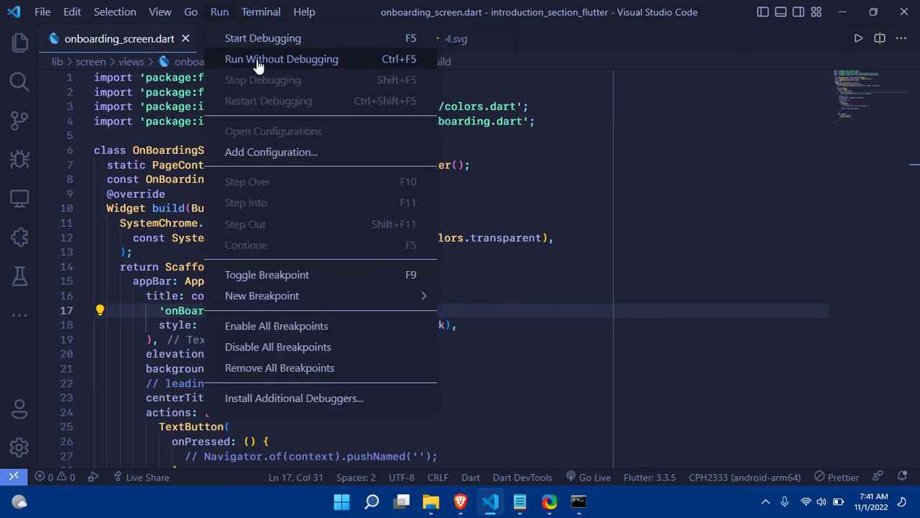
Run the app without debugging on the phone, then show the desktop while Gradle builds.
click(238, 59)
click(515, 267)
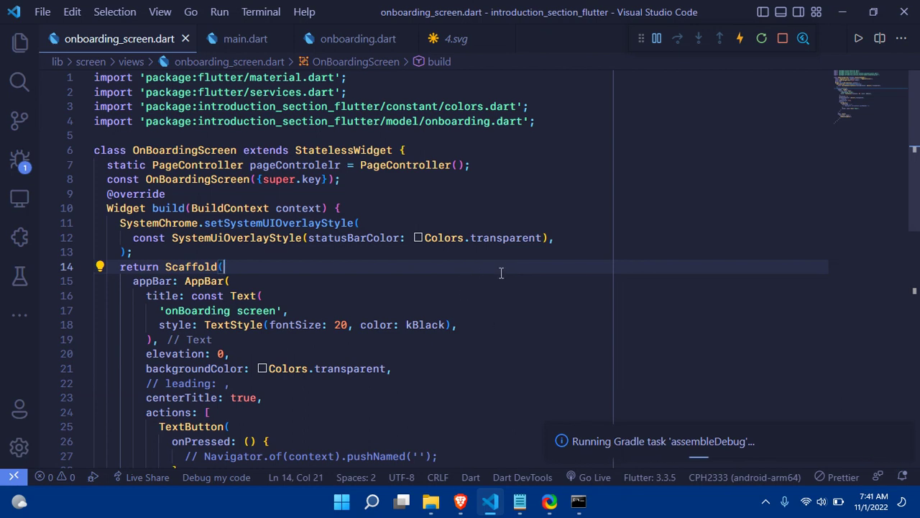
click(492, 325)
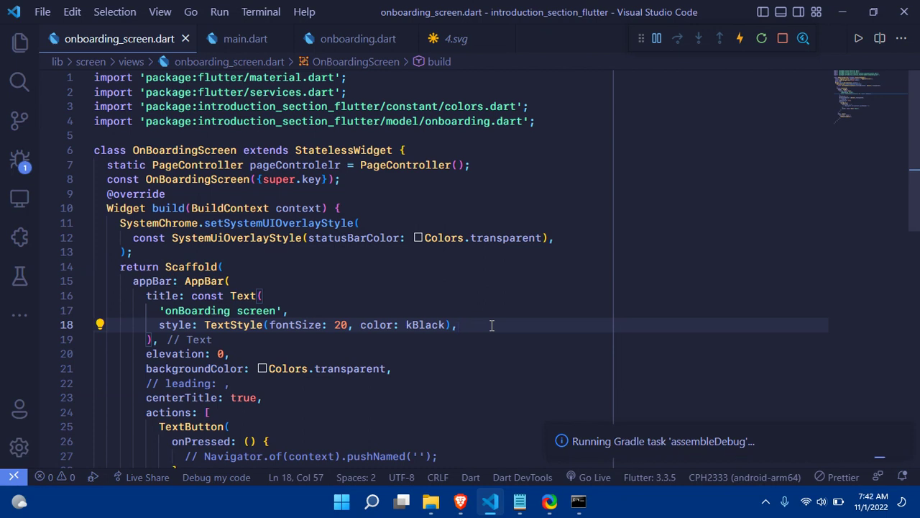
click(543, 332)
click(474, 302)
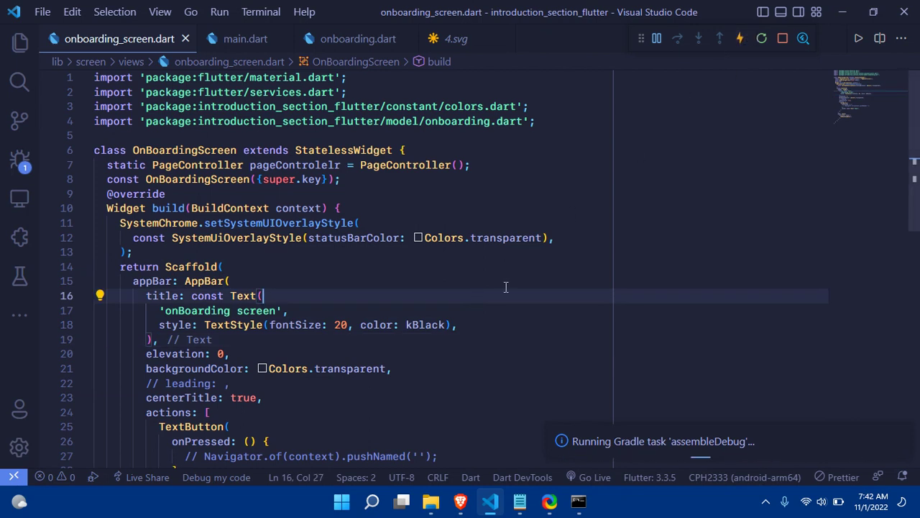
key(super+d)
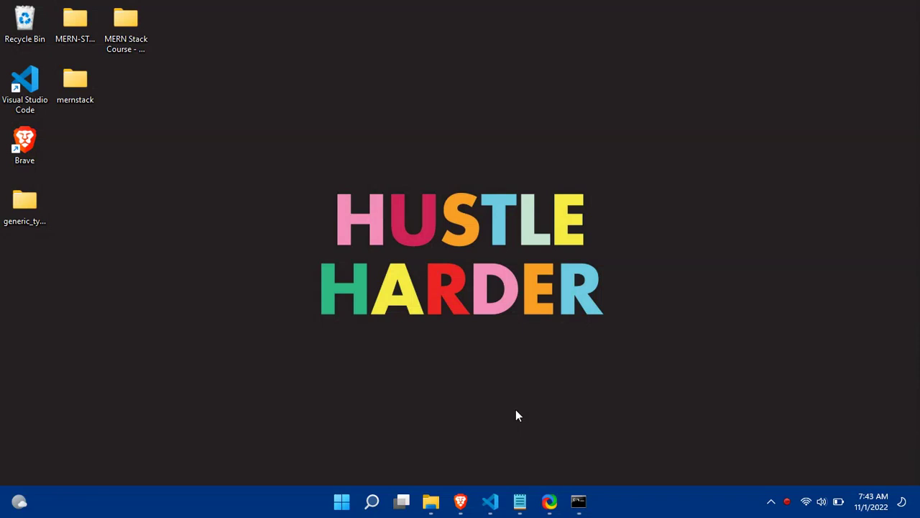
Run scrcpy from a new Command Prompt to mirror the CPH2333 phone, then minimize the console.
click(490, 501)
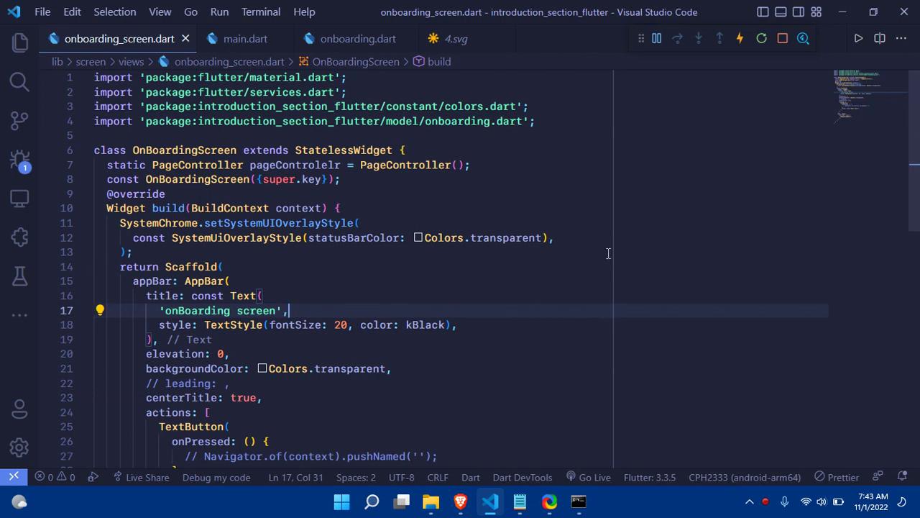
key(super+r)
key(Escape)
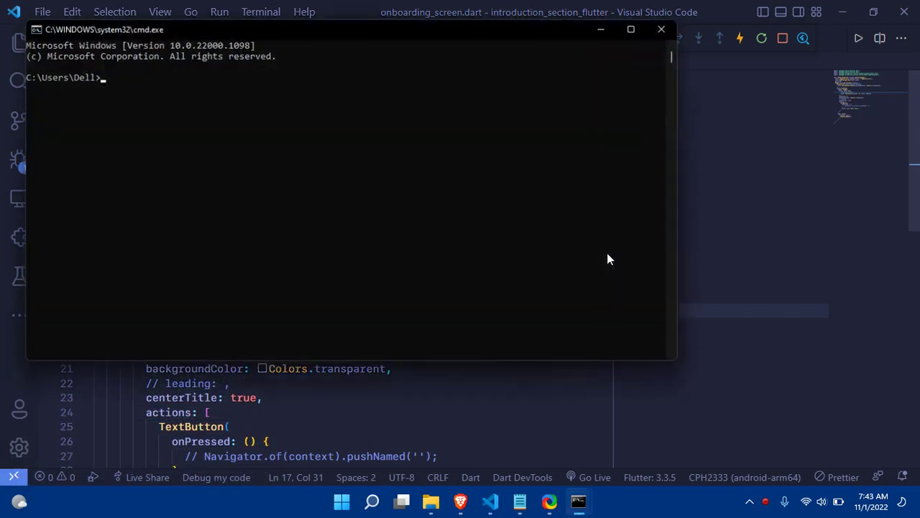
scroll(607, 258, up, 5)
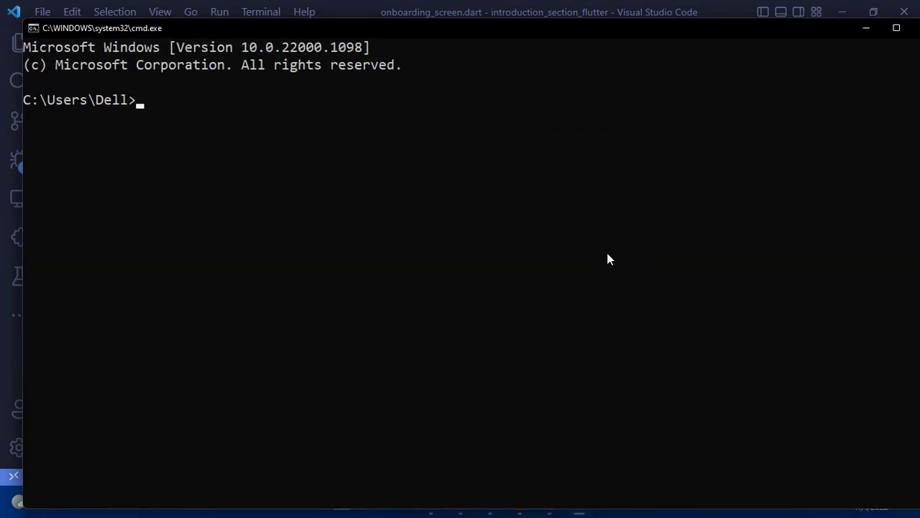
text(s)
text(c)
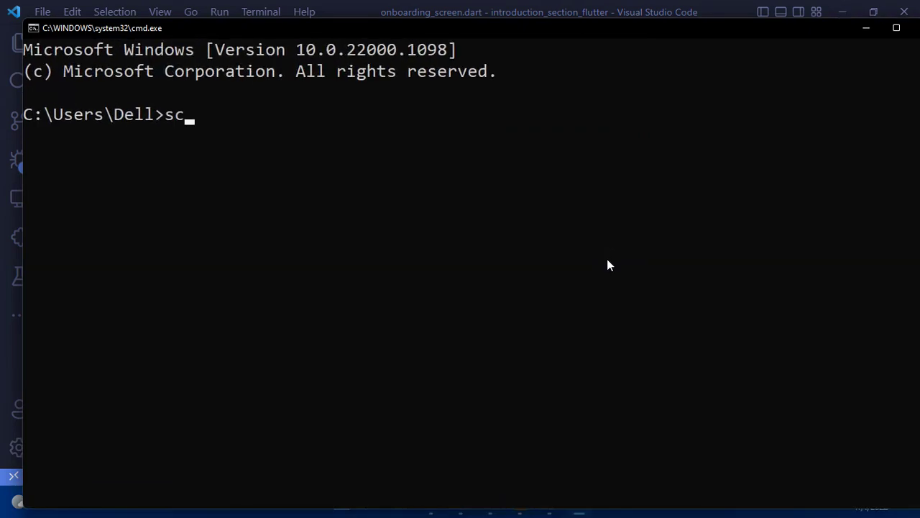
text(rcpy)
key(Return)
click(867, 27)
Move the CPH2333 scrcpy mirror to the right edge, then back to the screen centre.
drag(440, 41, 734, 48)
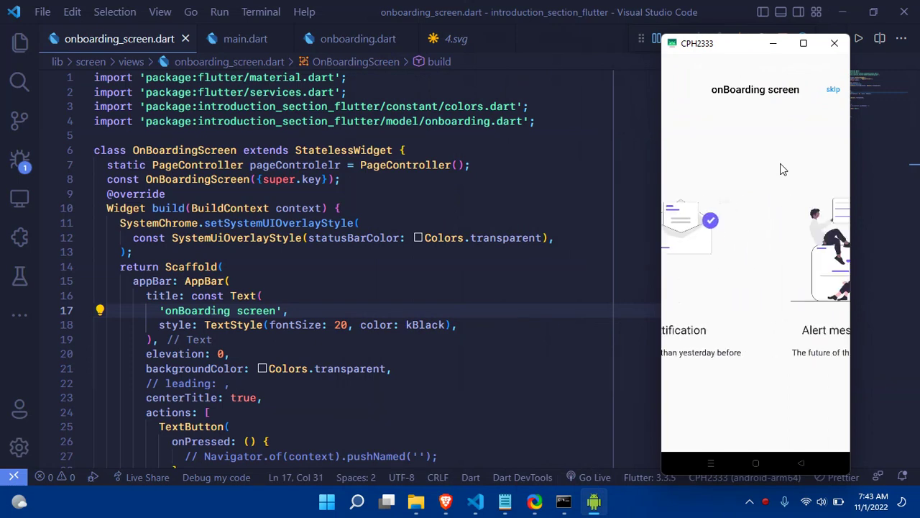
drag(714, 50, 427, 56)
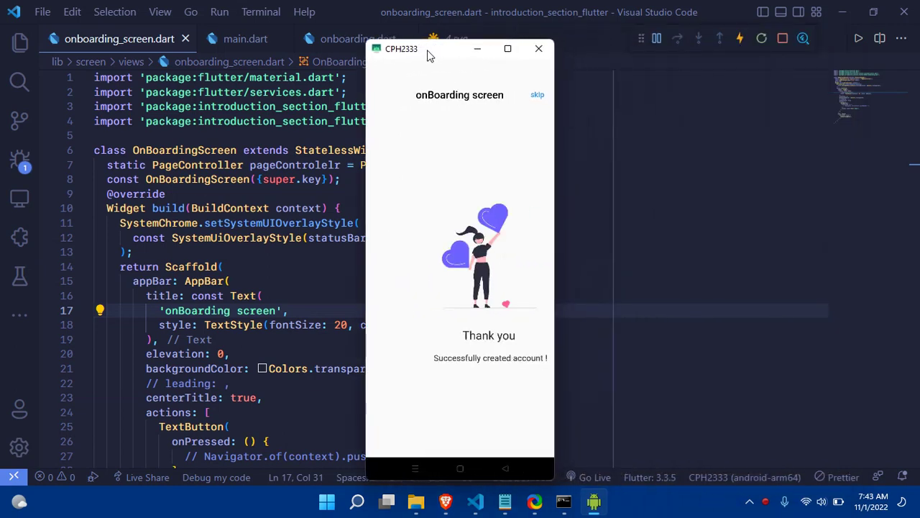